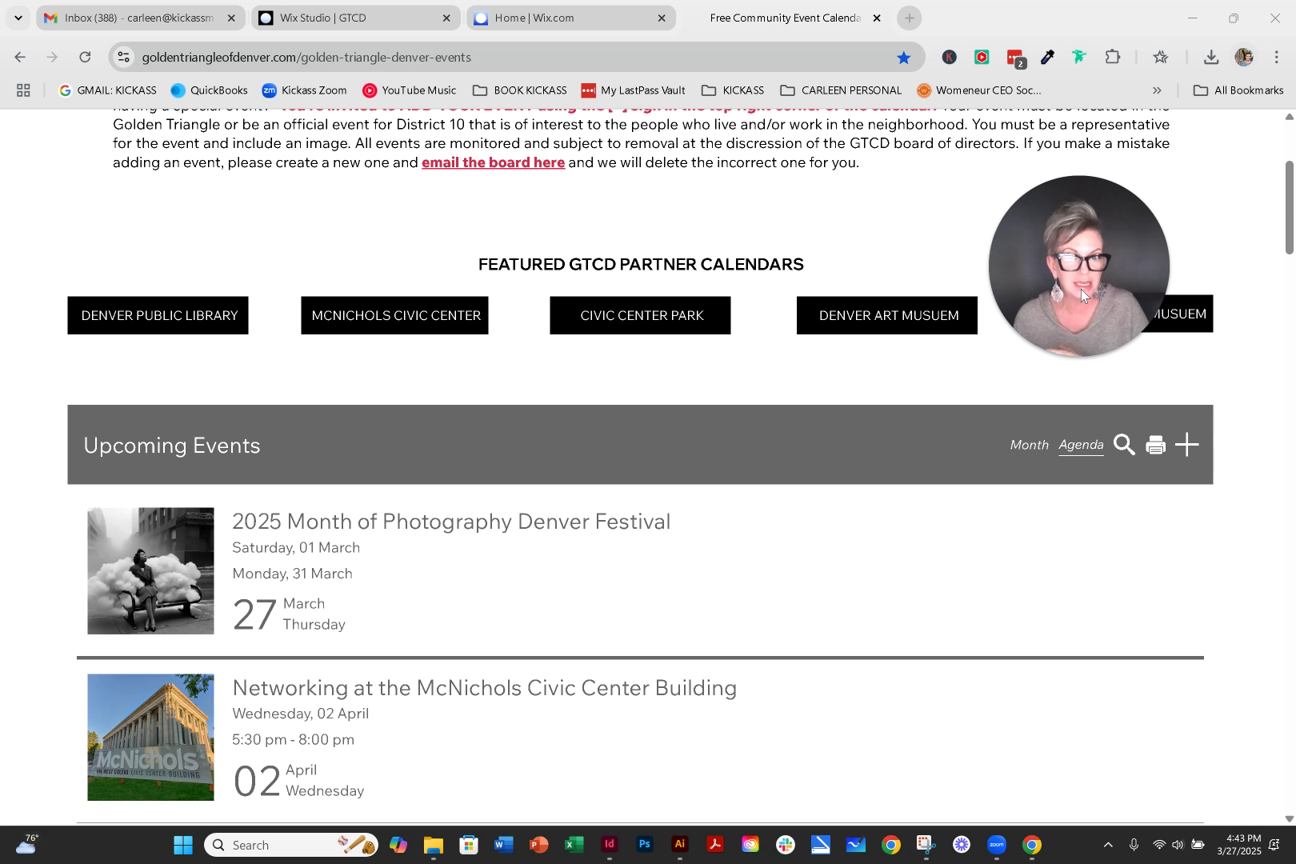
Look through the Upcoming Events agenda on the Golden Triangle event calendar page.
mouse_move(1082, 314)
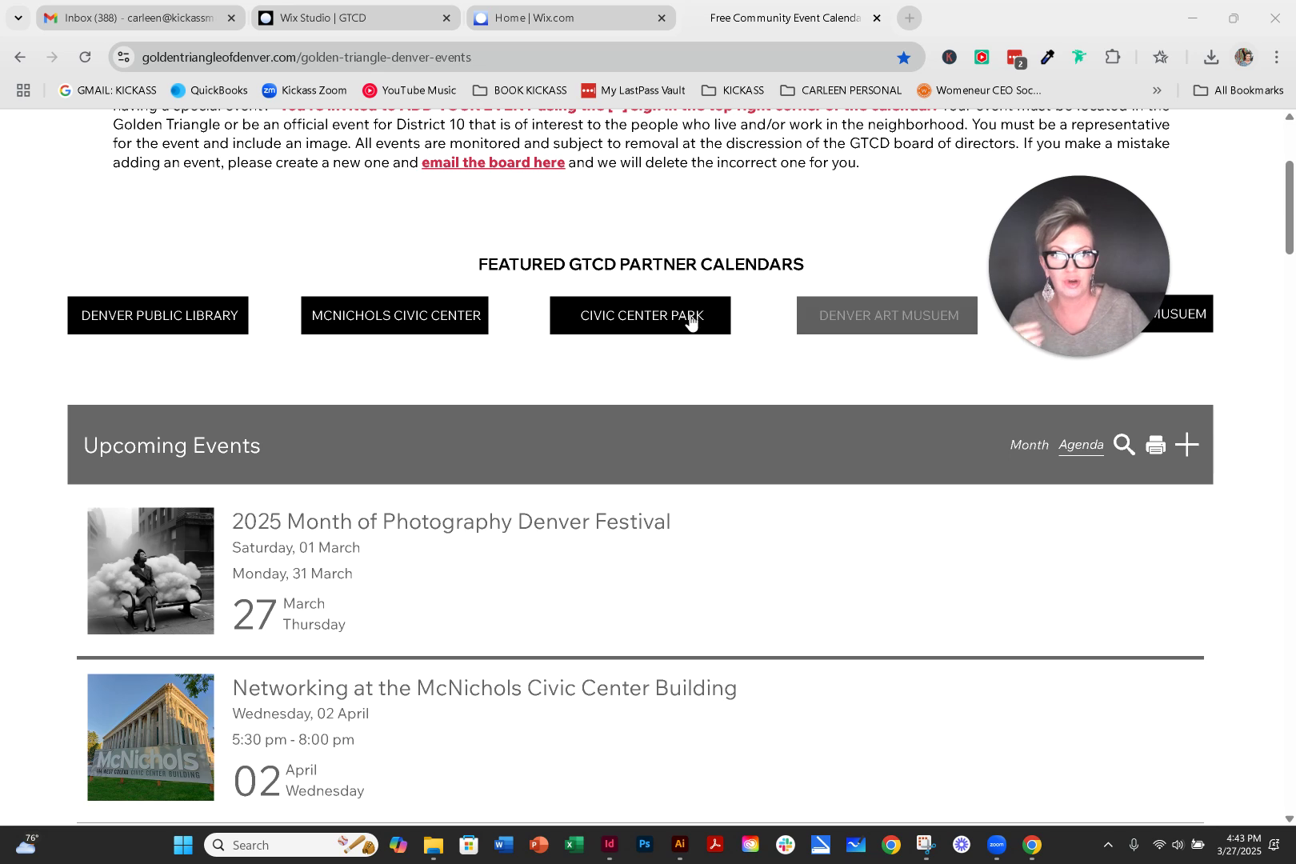
scroll(653, 344, "down", 1)
scroll(653, 344, "down", 2)
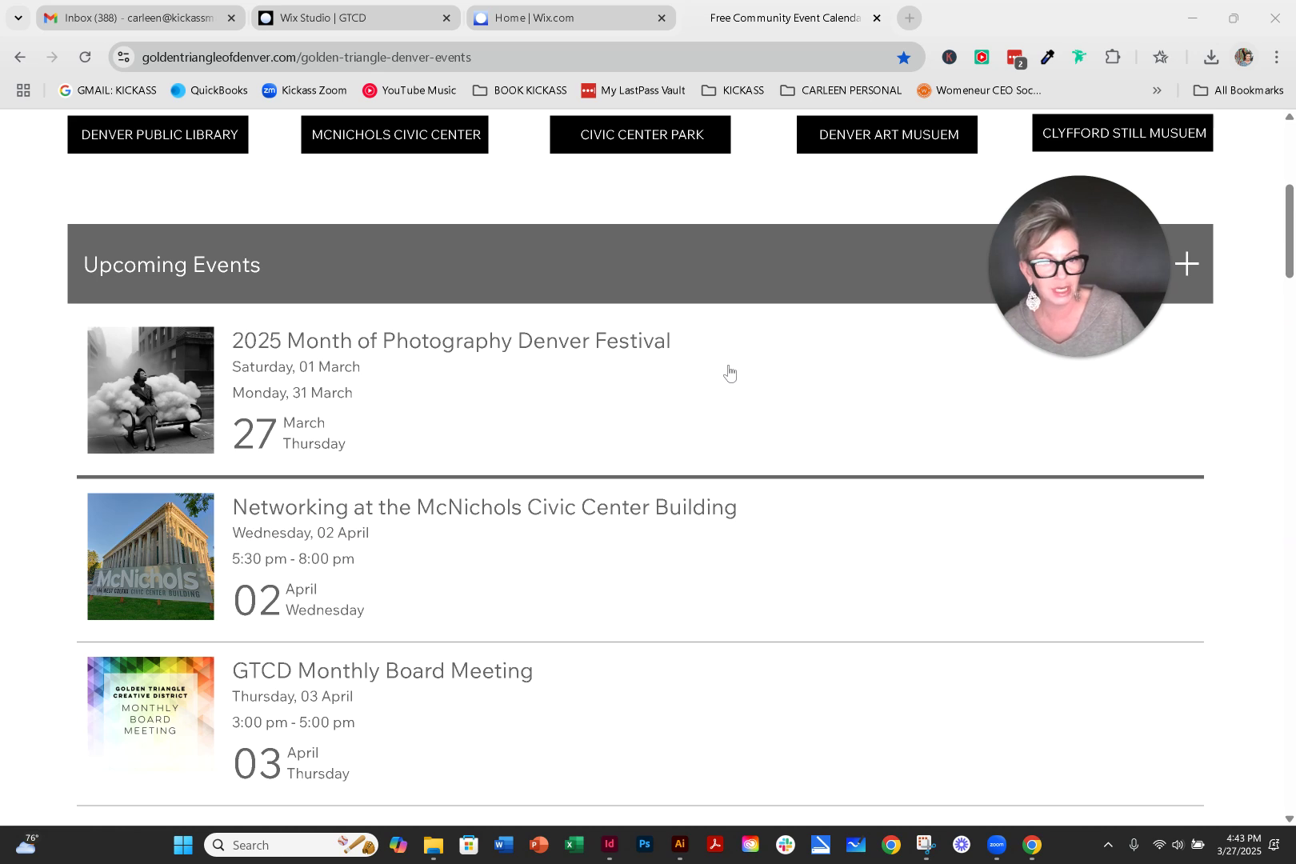
scroll(729, 374, "down", 2)
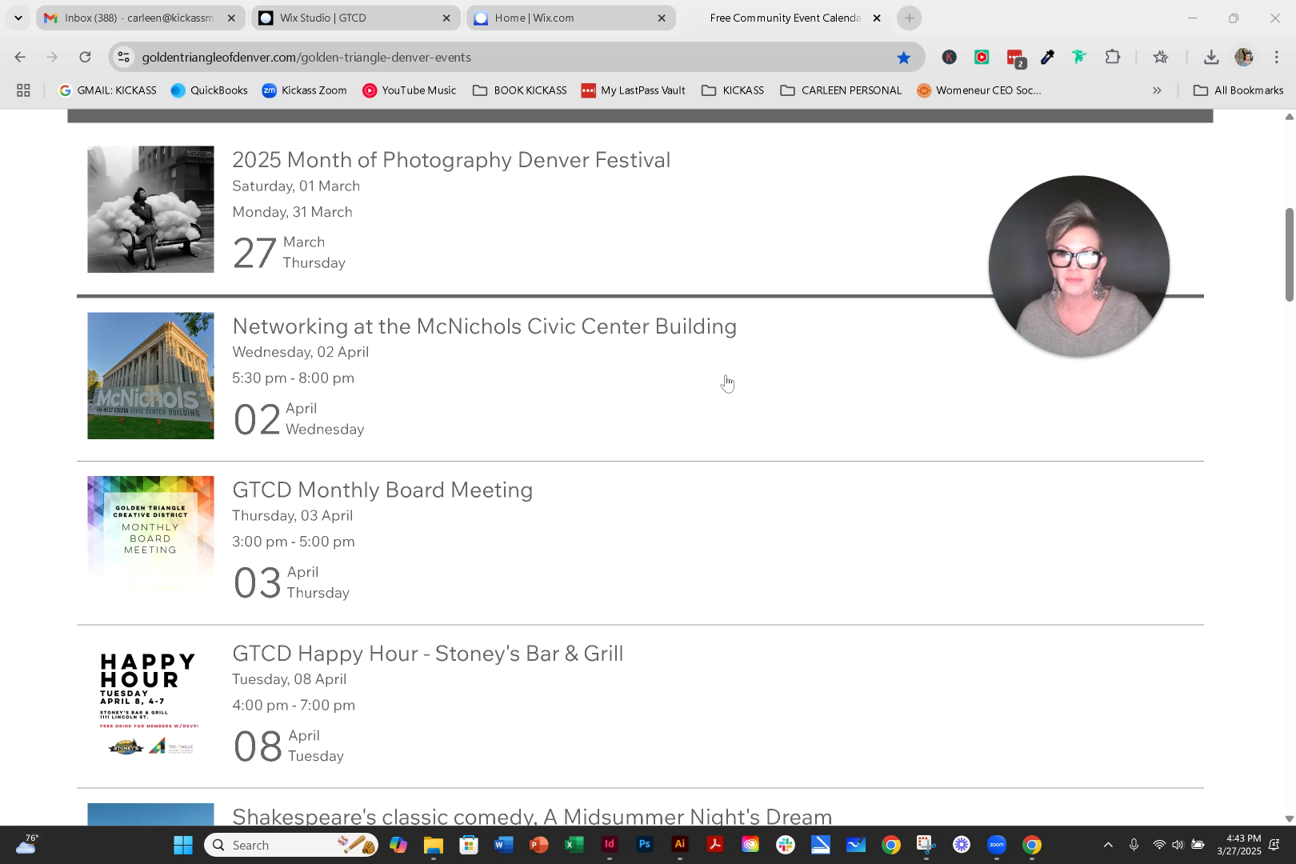
scroll(727, 383, "down", 1)
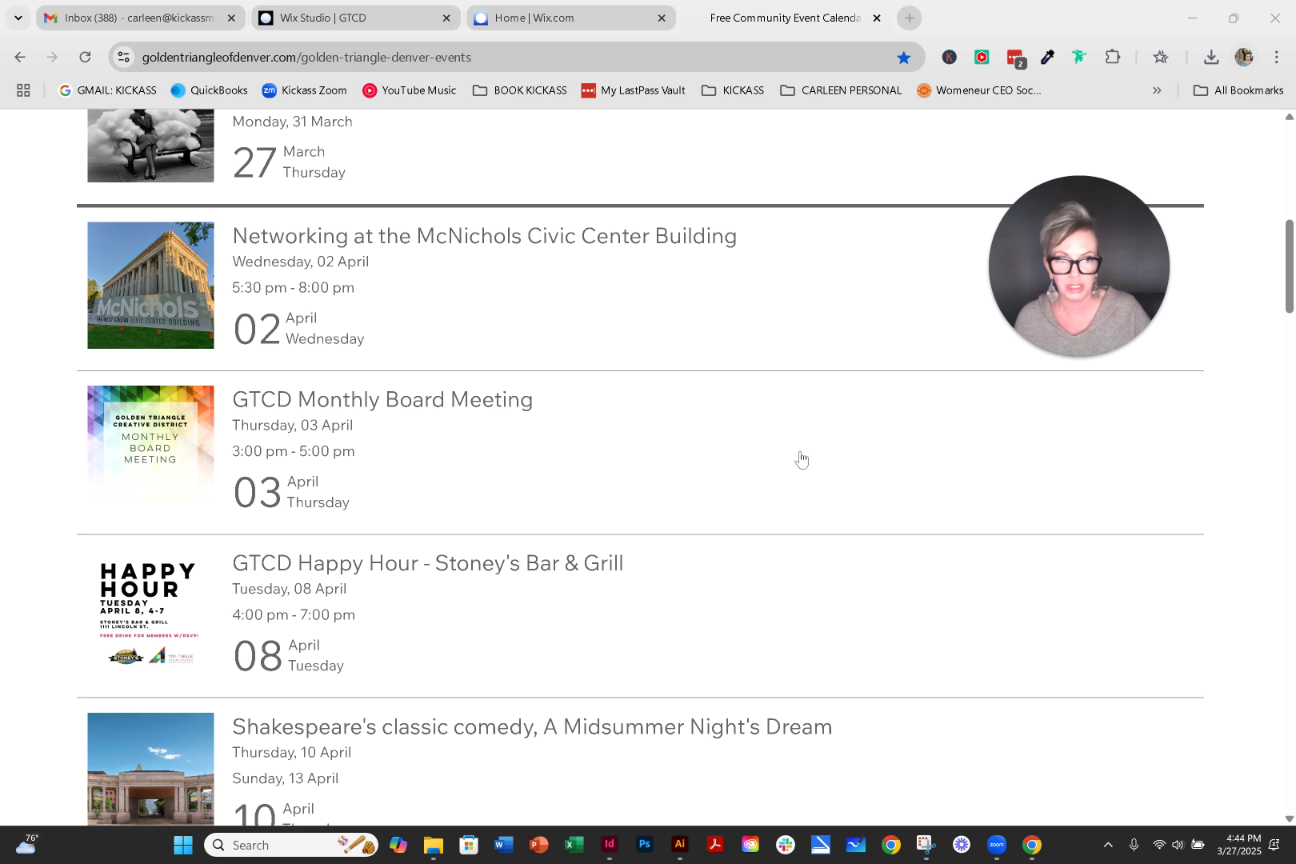
scroll(788, 462, "up", 5)
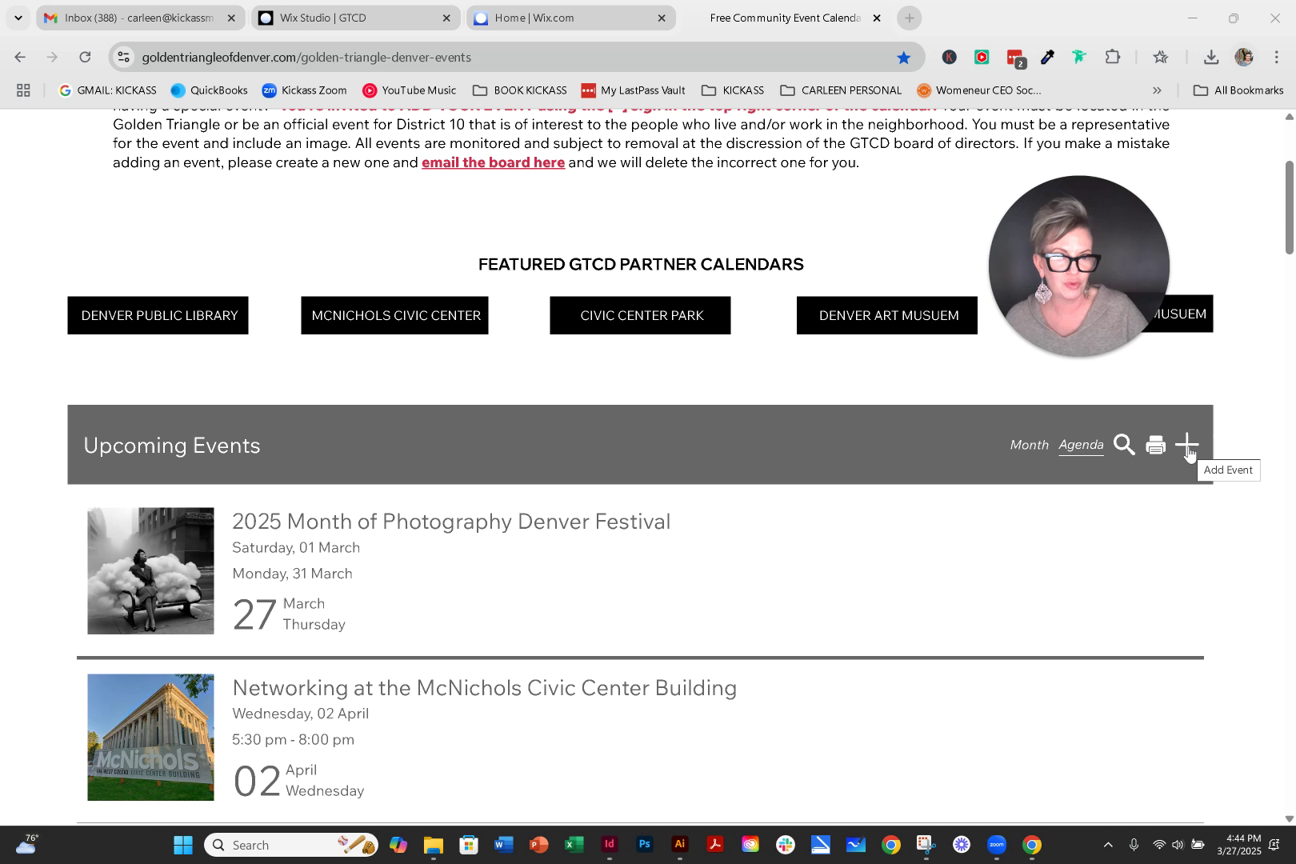
Open the form for adding a calendar event and check the link options for the event title.
left_click_drag(1111, 267, 1135, 206)
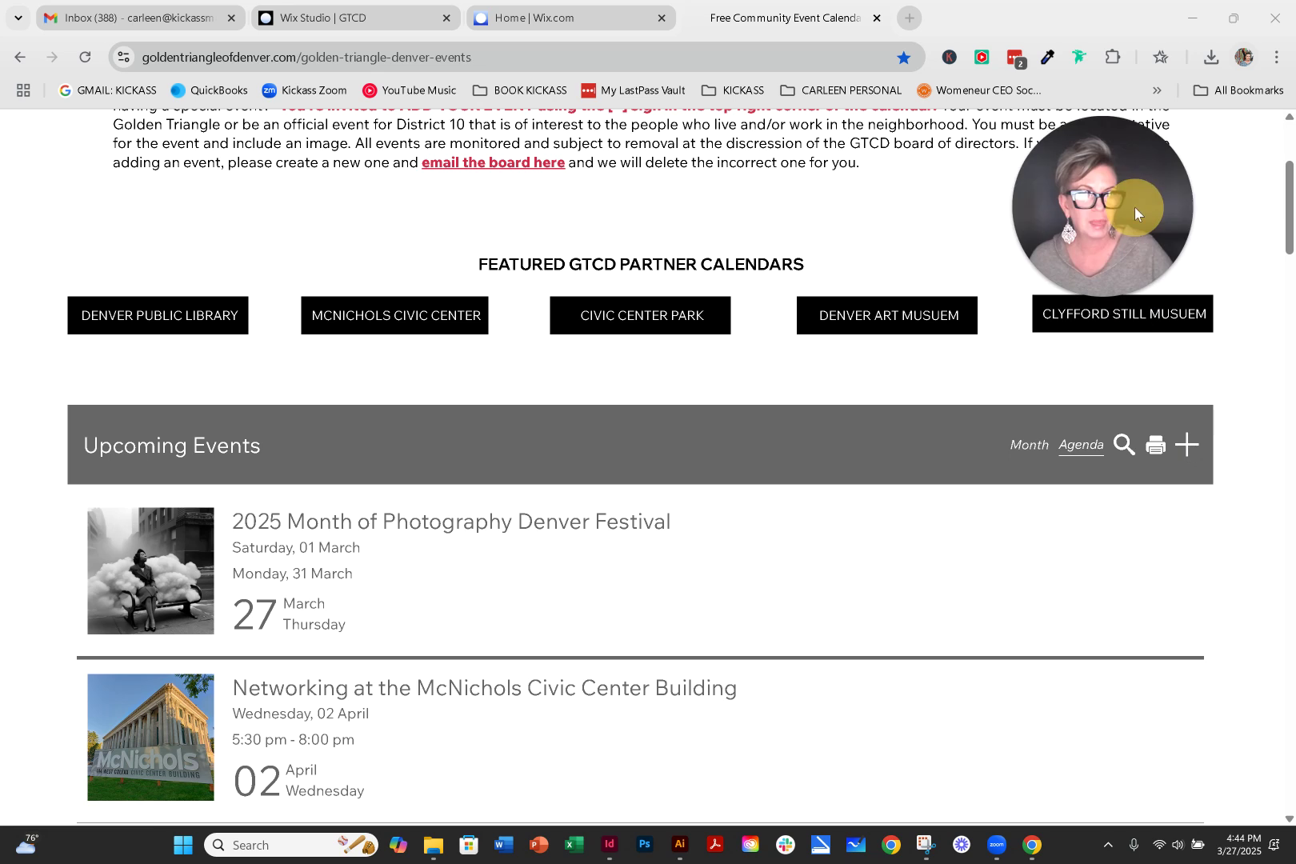
left_click(1188, 446)
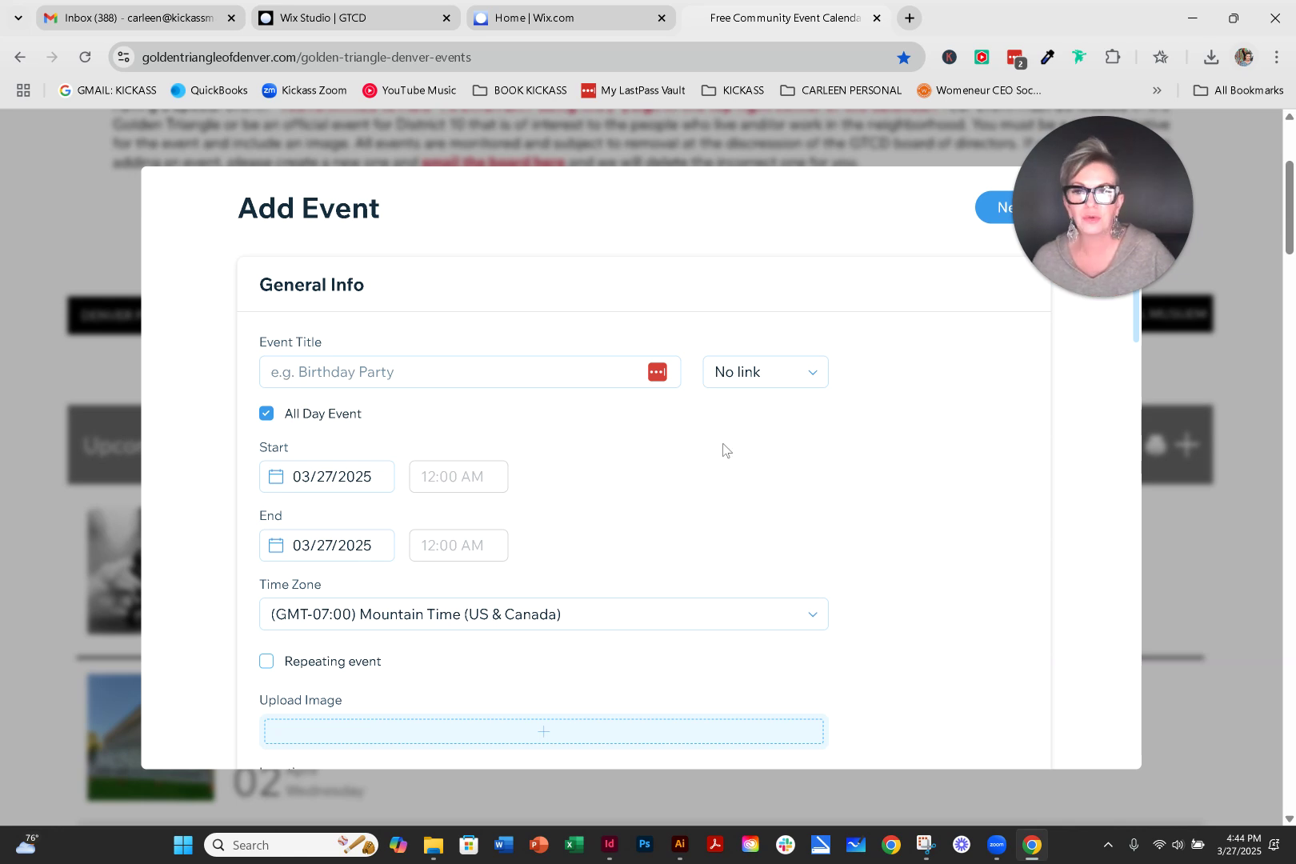
left_click(461, 371)
left_click(820, 382)
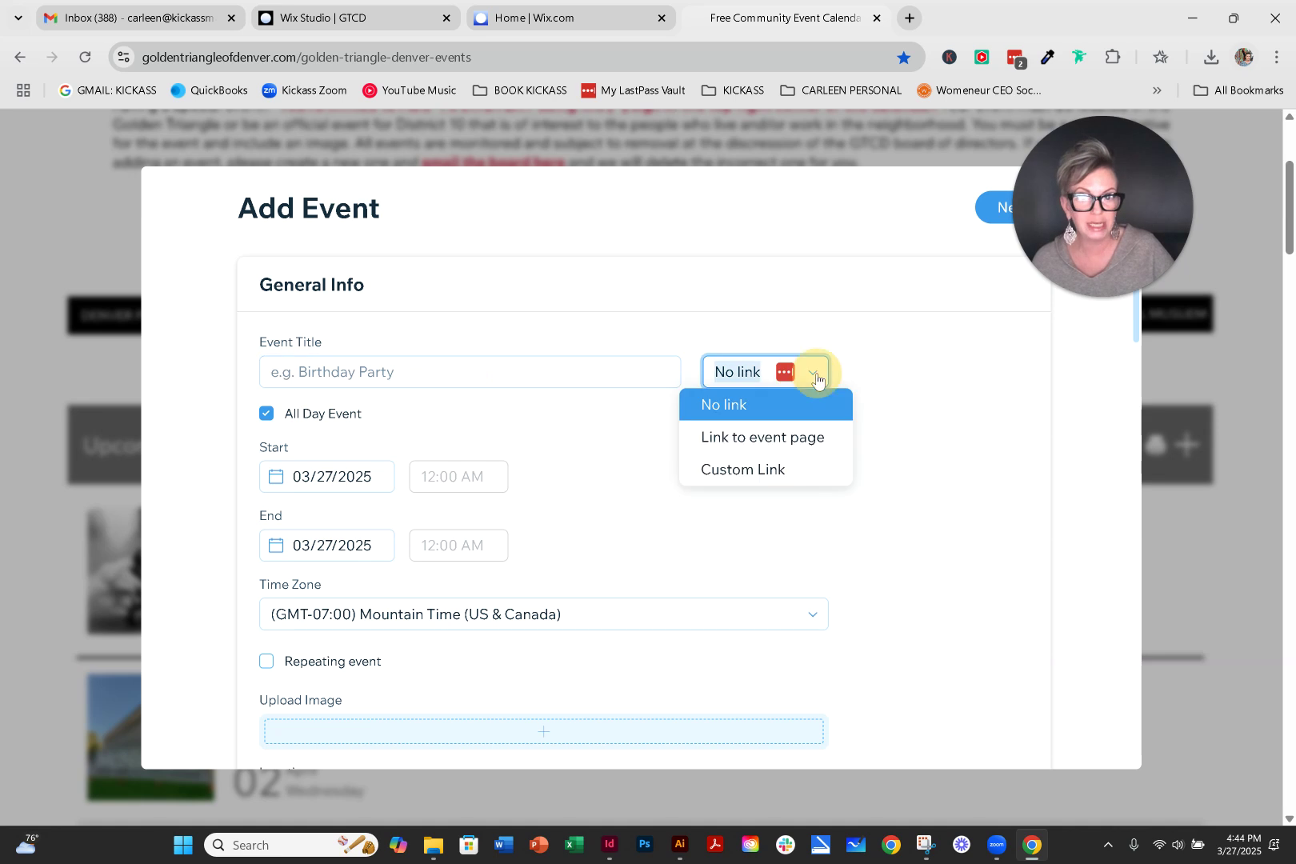
left_click(913, 367)
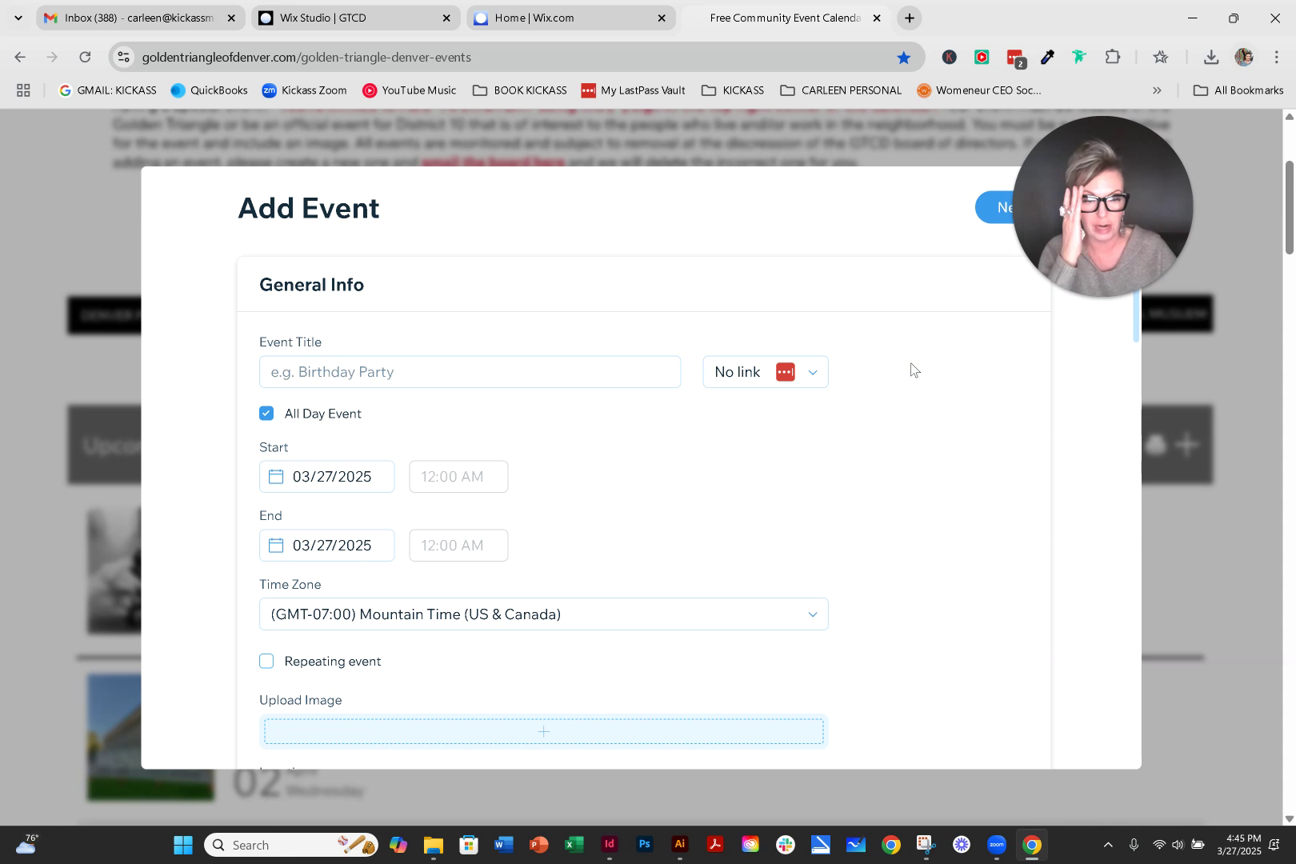
Turn off All Day Event for the new event so that start and end times can be entered.
left_click(266, 415)
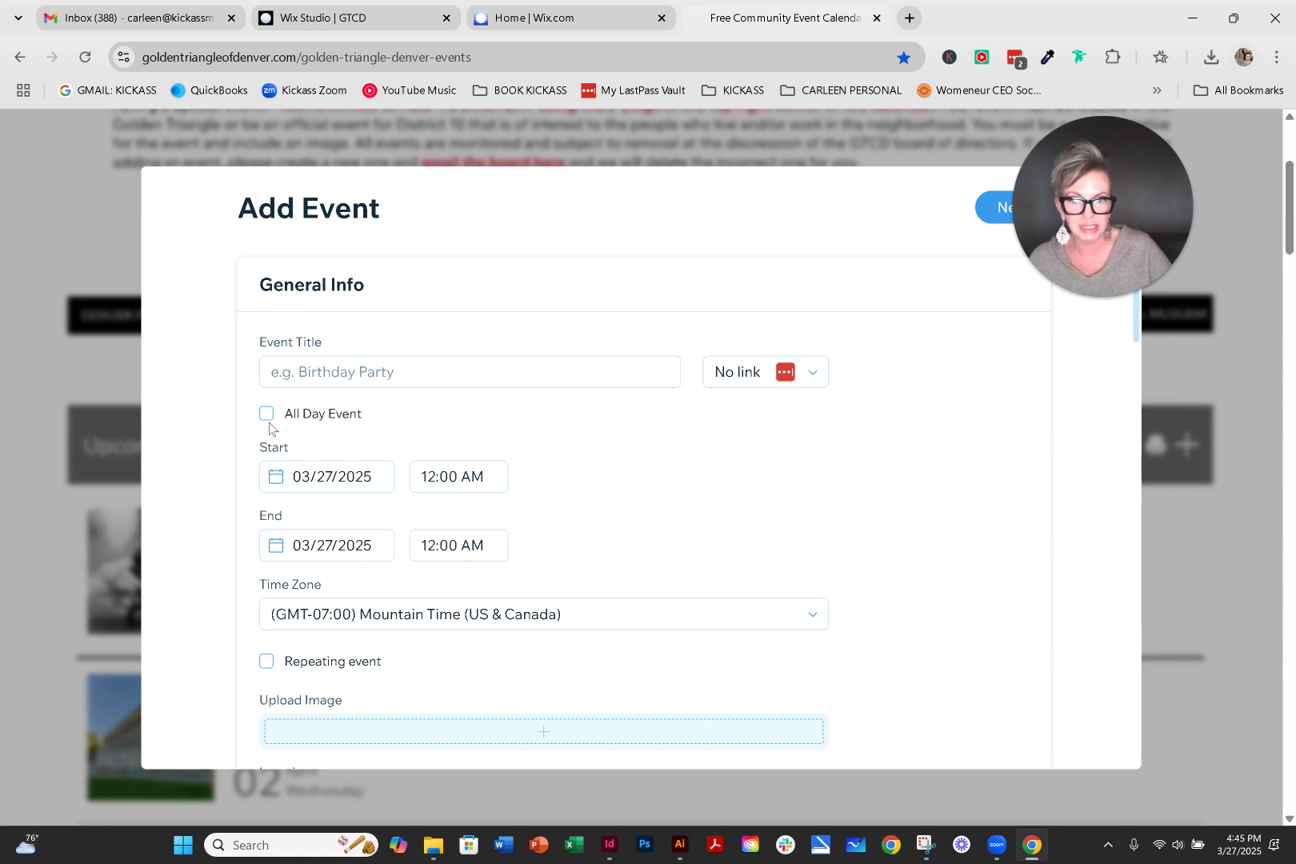
scroll(638, 525, "down", 2)
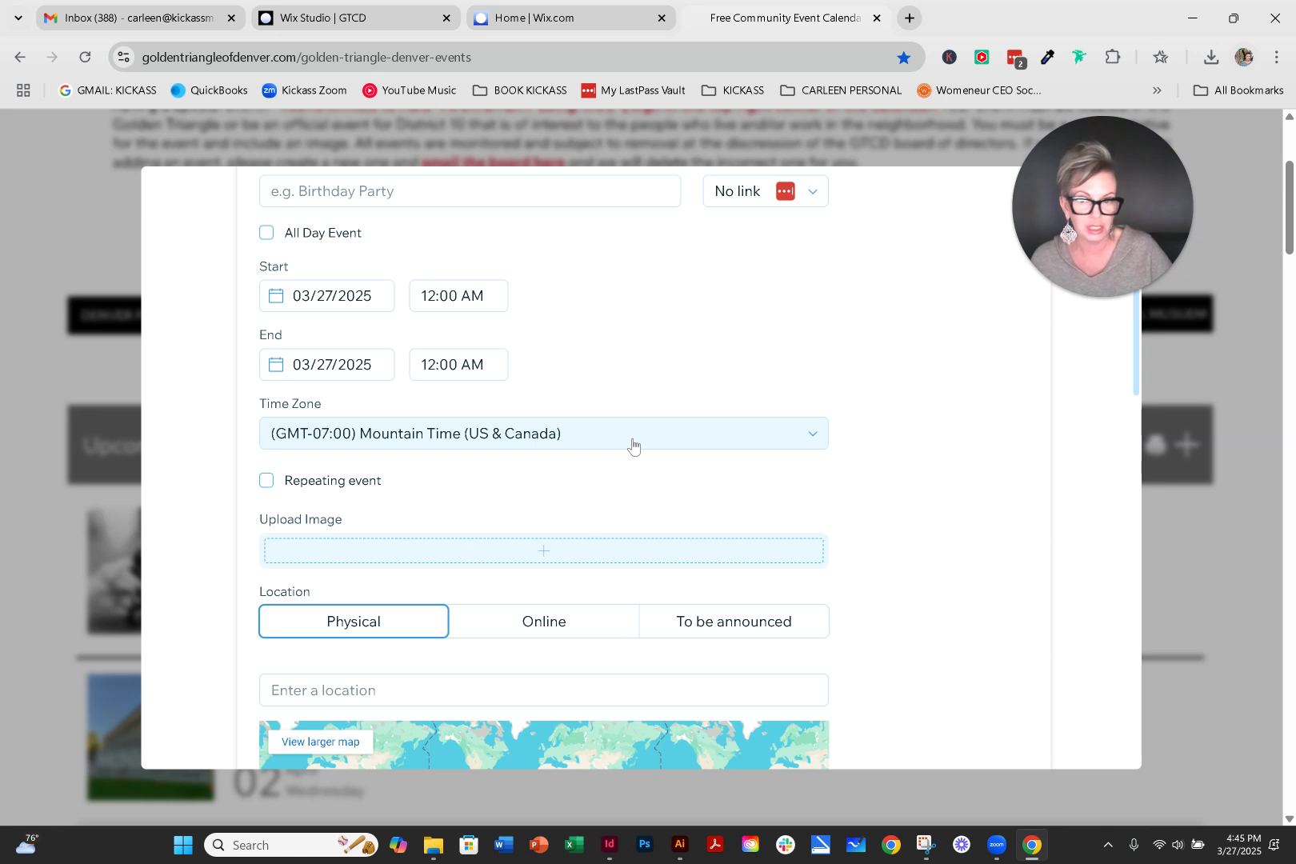
scroll(893, 443, "down", 1)
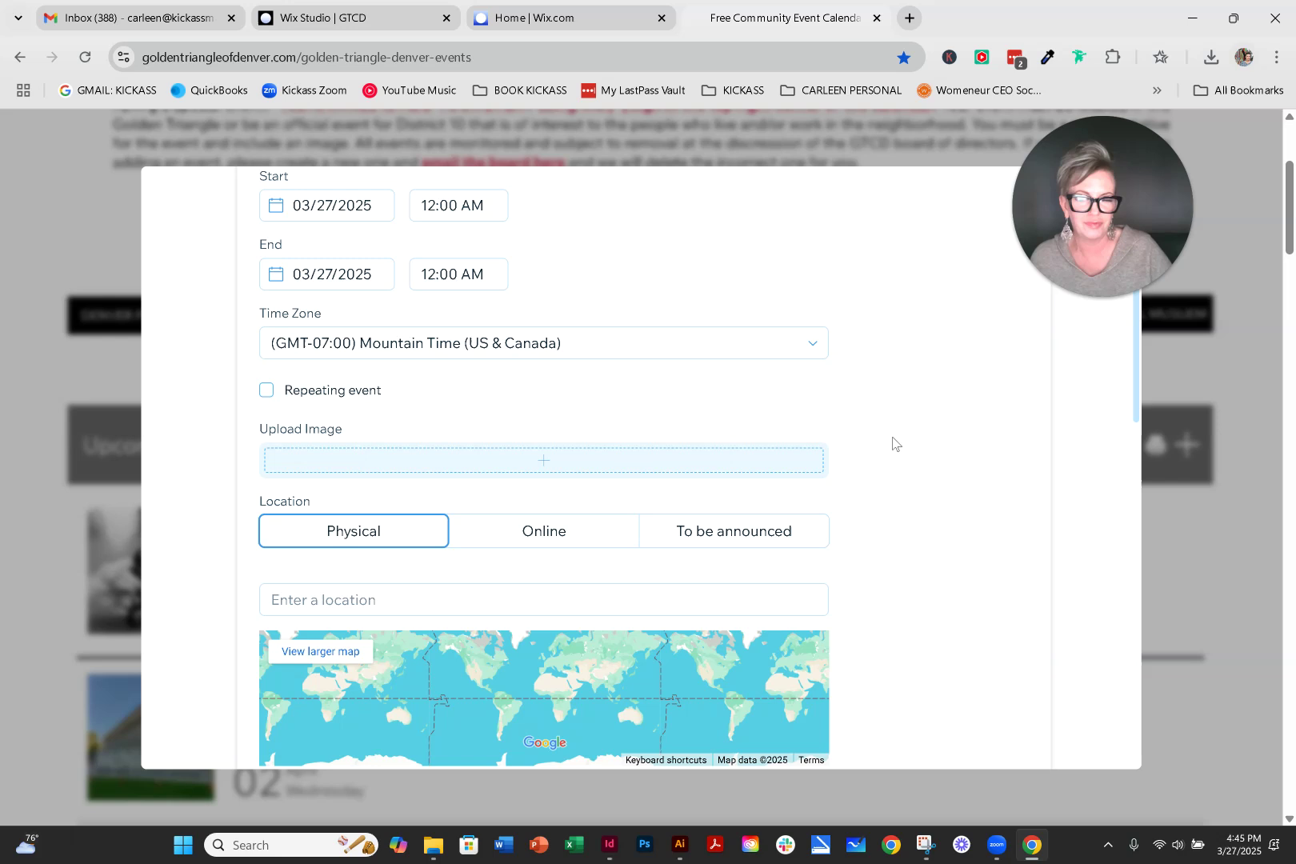
Check the recurrence intervals offered for a repeating event, leaving the event non-repeating.
left_click(268, 400)
left_click(516, 402)
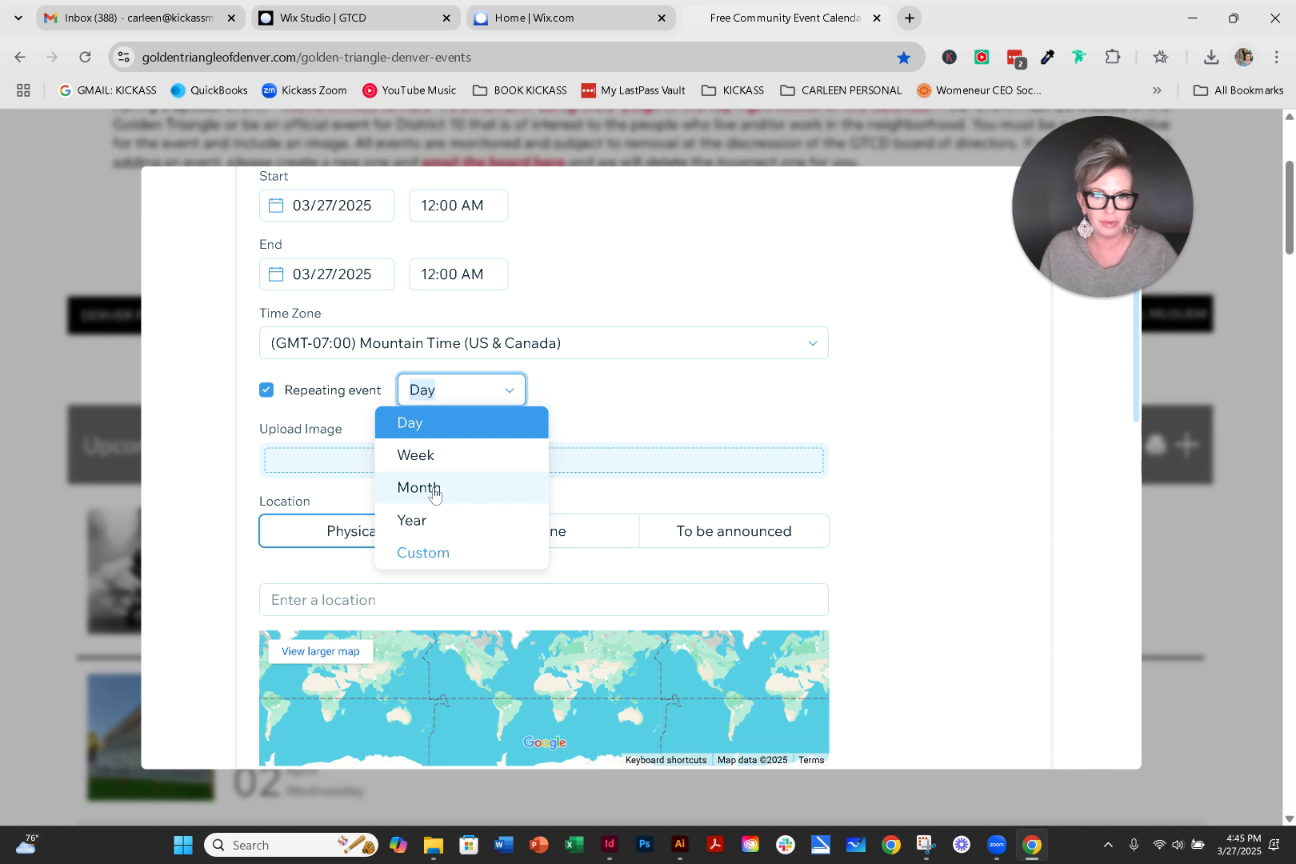
left_click(748, 407)
left_click(266, 389)
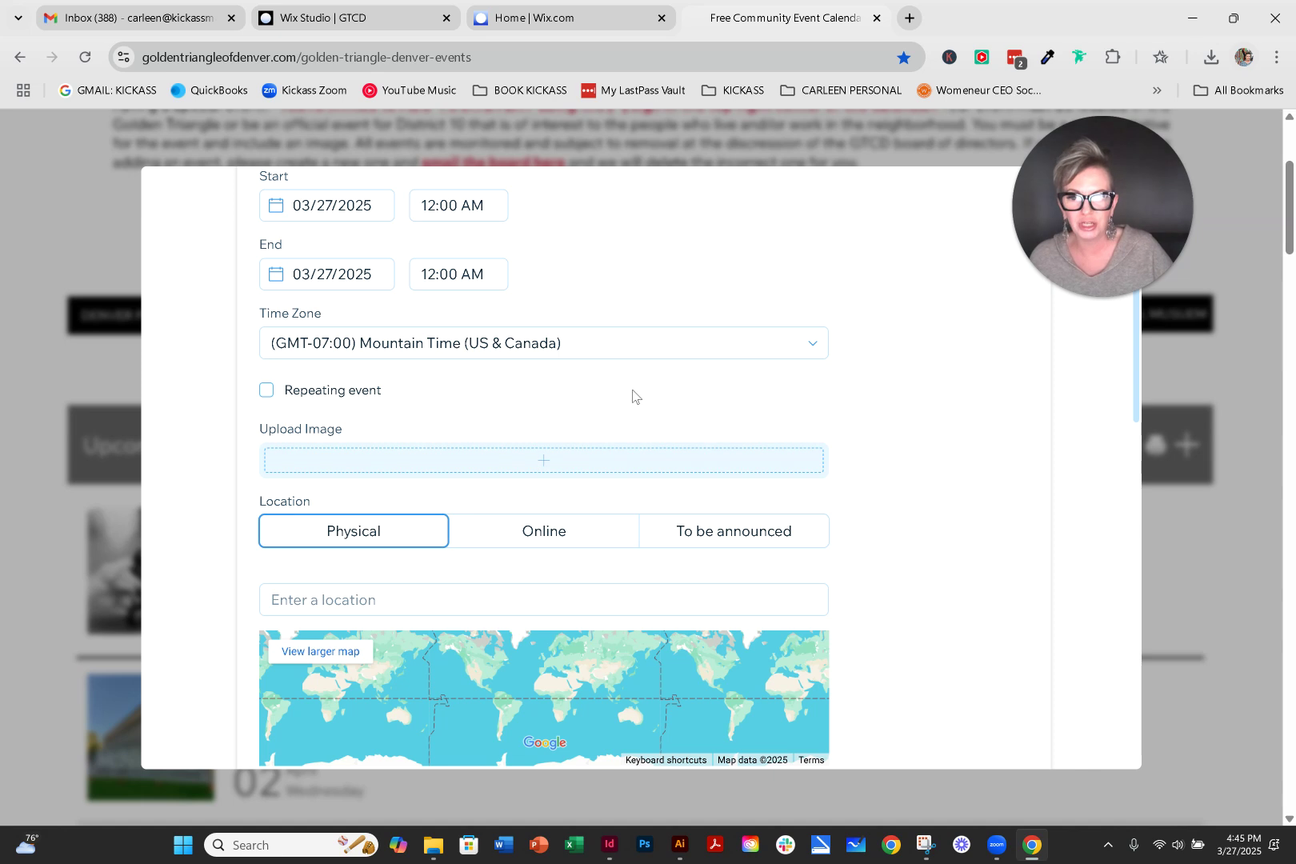
Review the image upload, physical location and description fields of the new event.
scroll(880, 420, "down", 3)
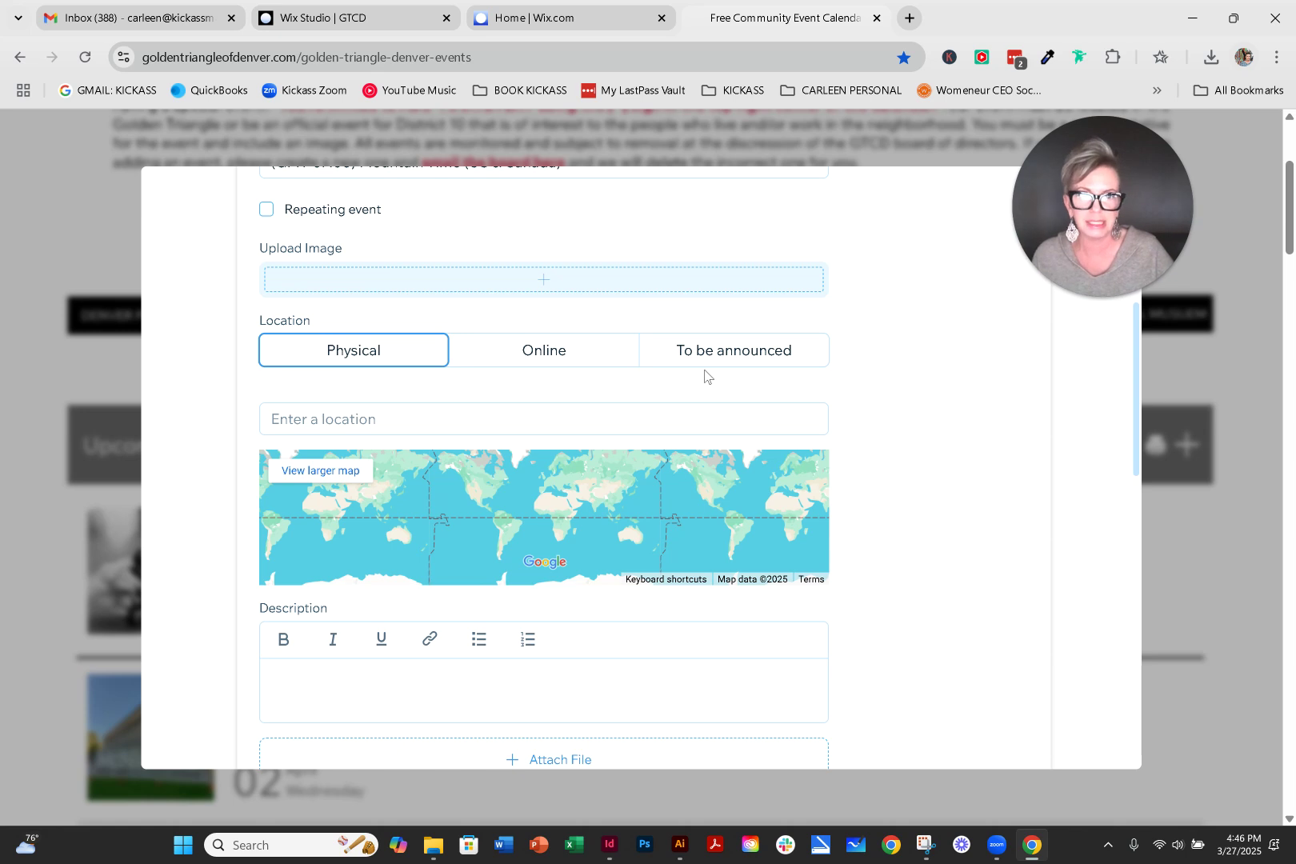
left_click(311, 420)
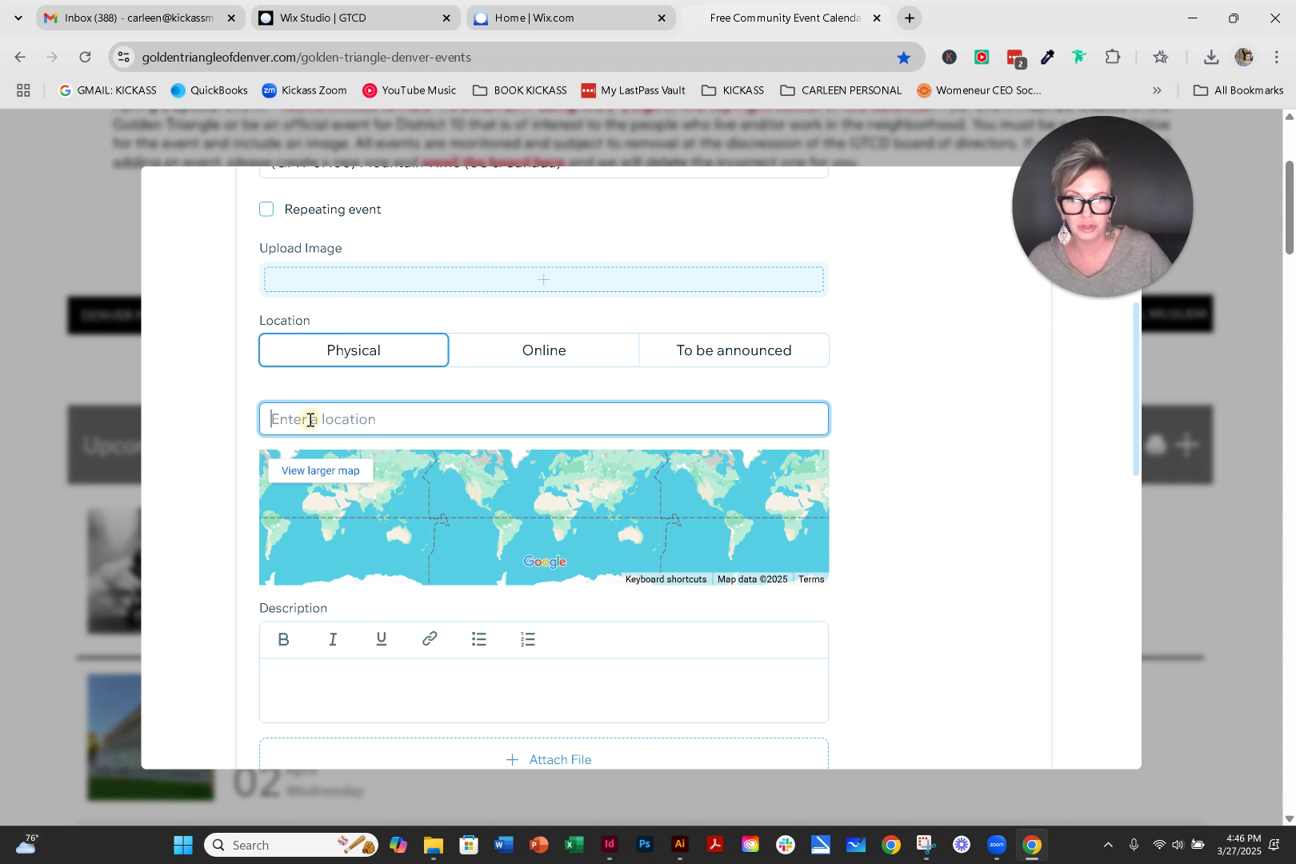
scroll(912, 422, "down", 3)
scroll(912, 421, "up", 1)
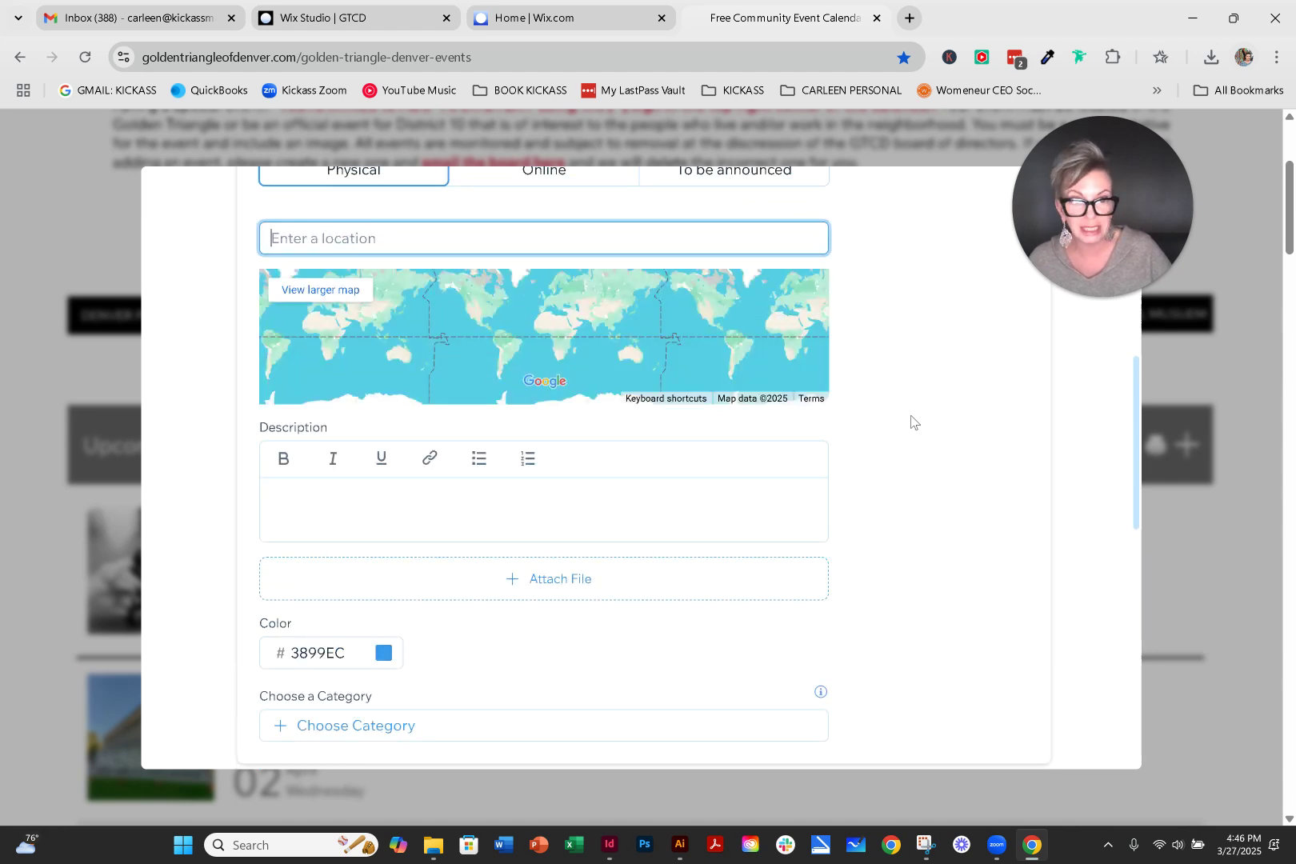
scroll(912, 422, "up", 2)
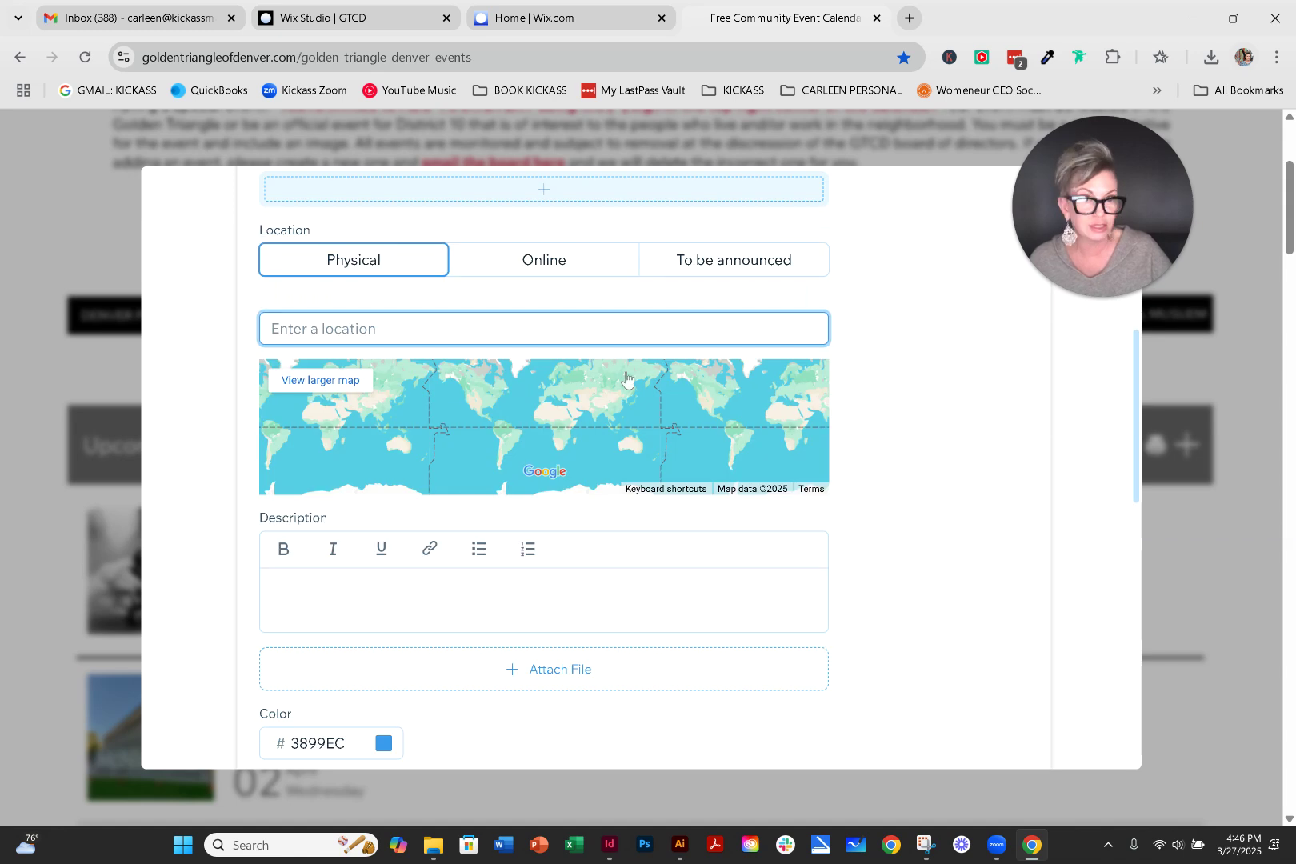
scroll(849, 519, "down", 4)
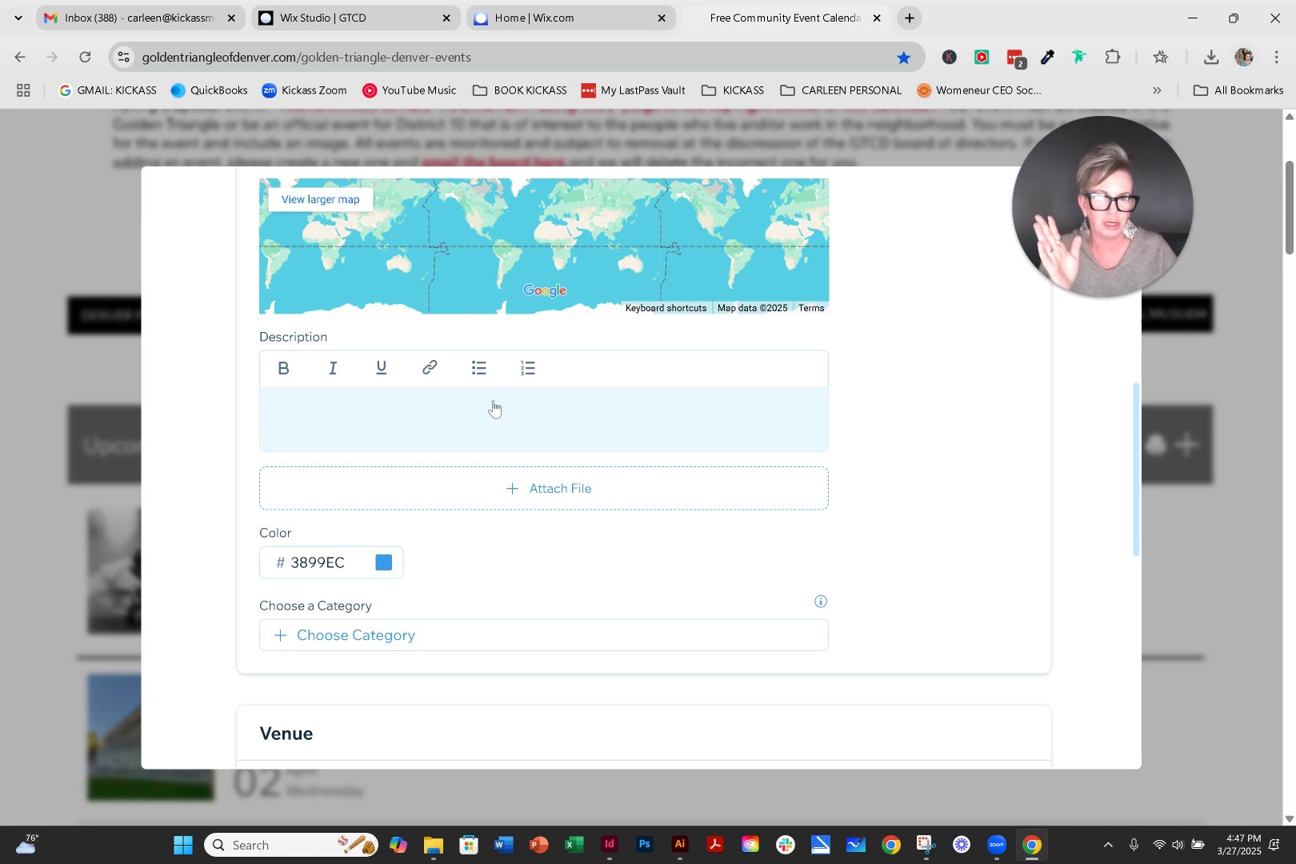
View the event categories available for the new event without choosing one.
scroll(572, 524, "down", 1)
left_click(405, 550)
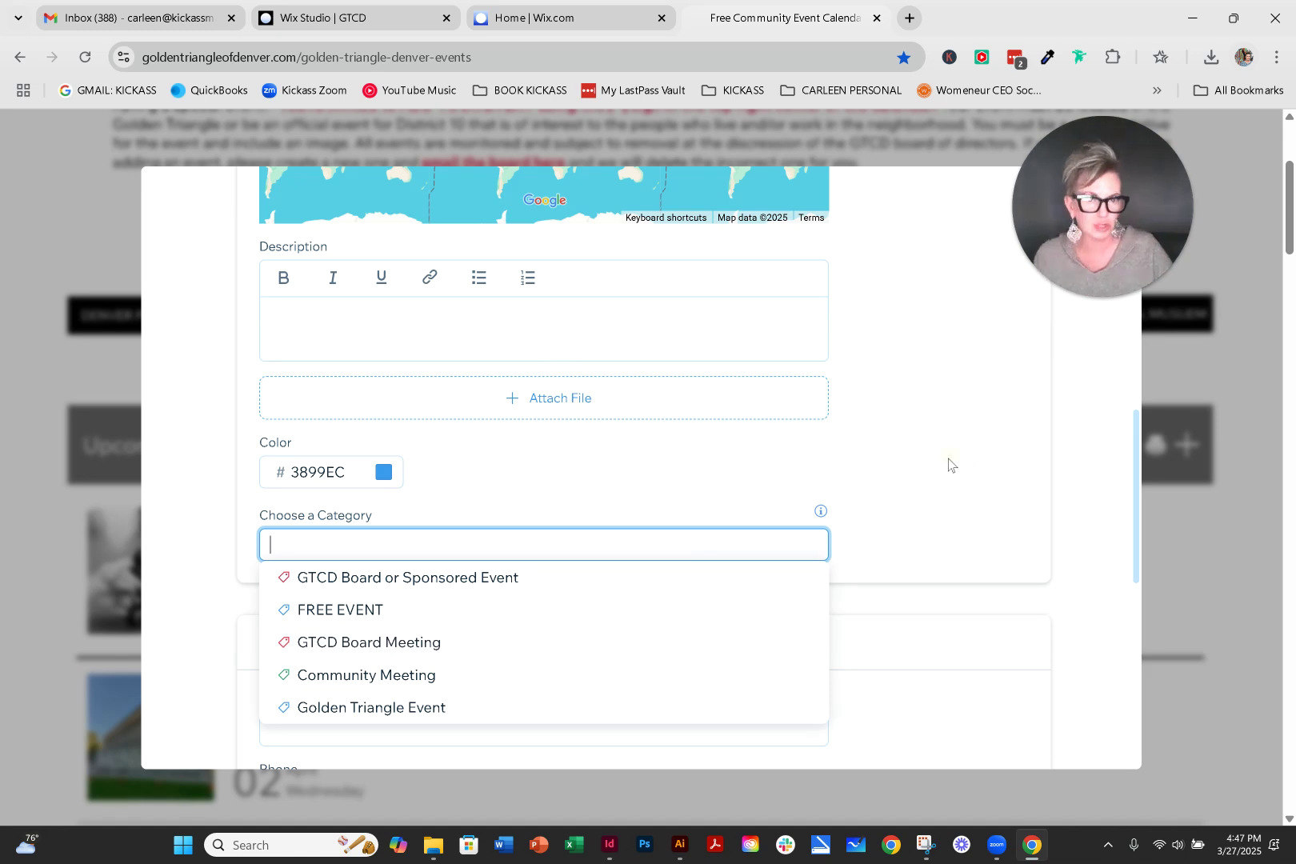
left_click(949, 460)
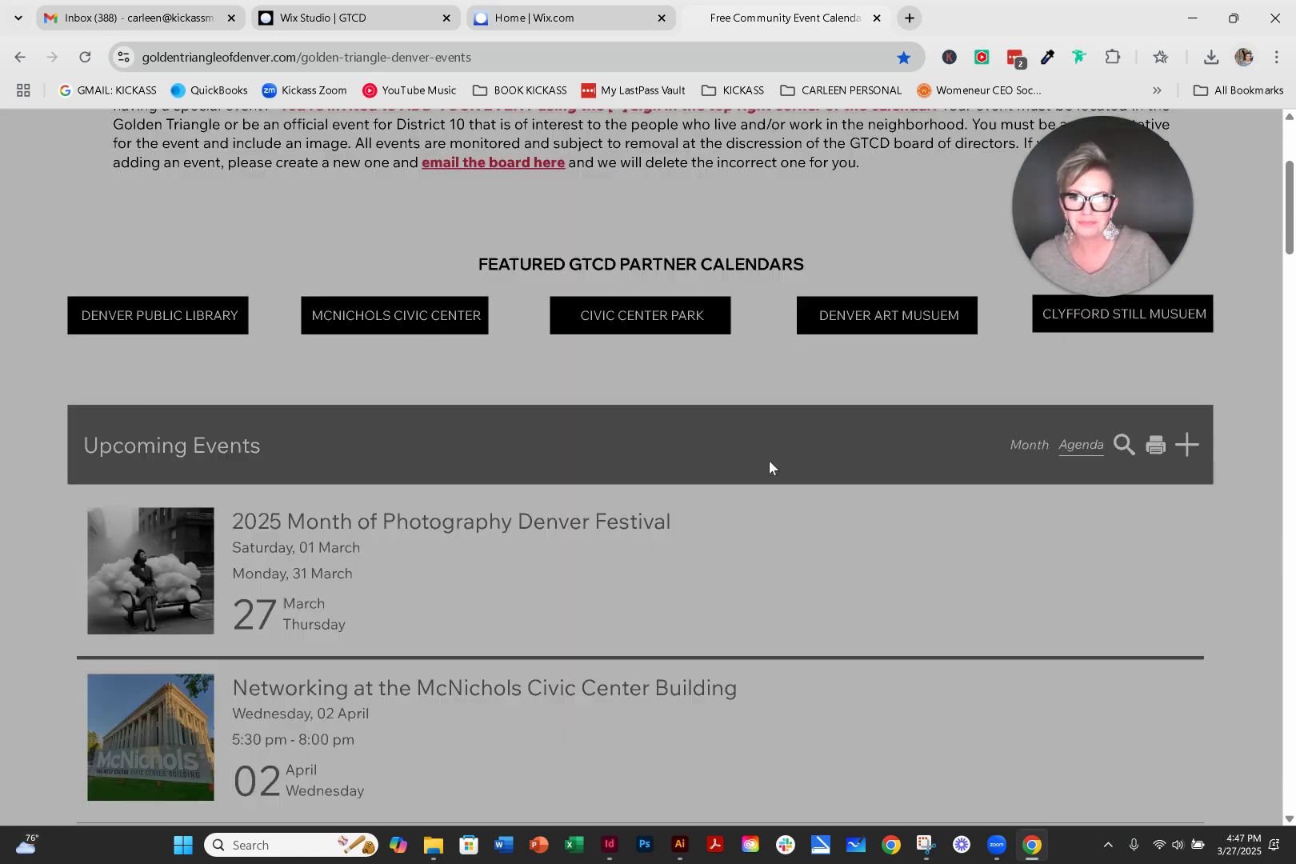
Review the Venue and Organizer contact fields of the event form.
scroll(769, 463, "down", 3)
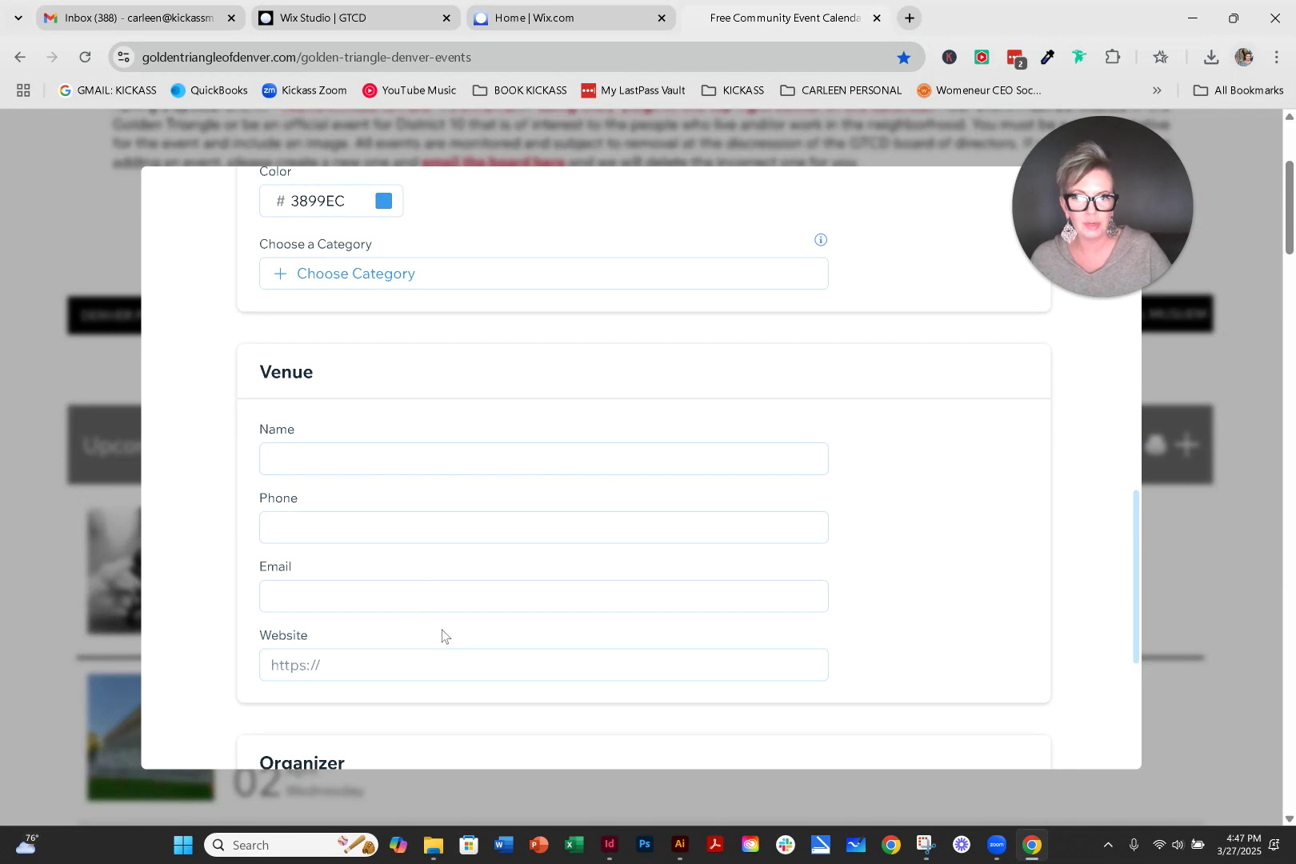
scroll(442, 636, "down", 2)
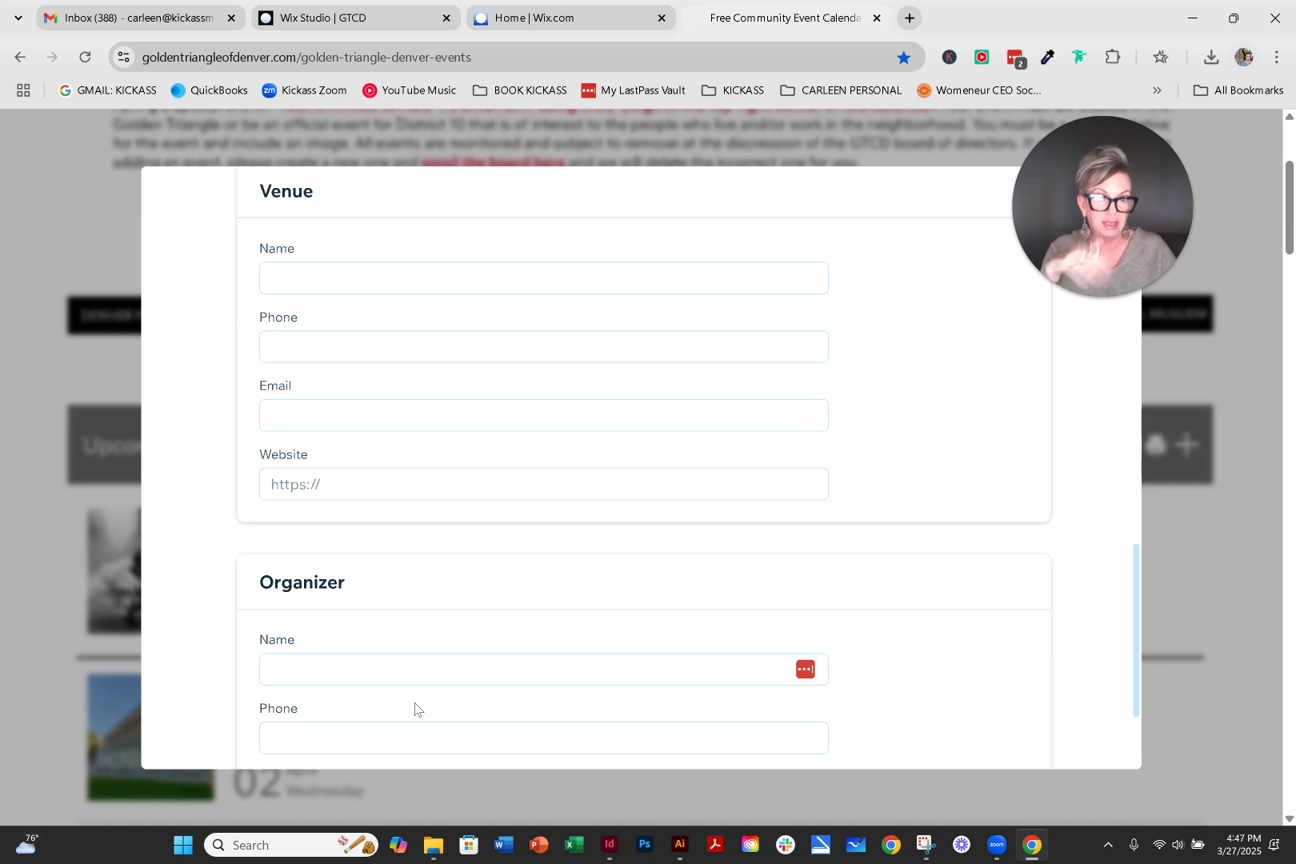
left_click(422, 682)
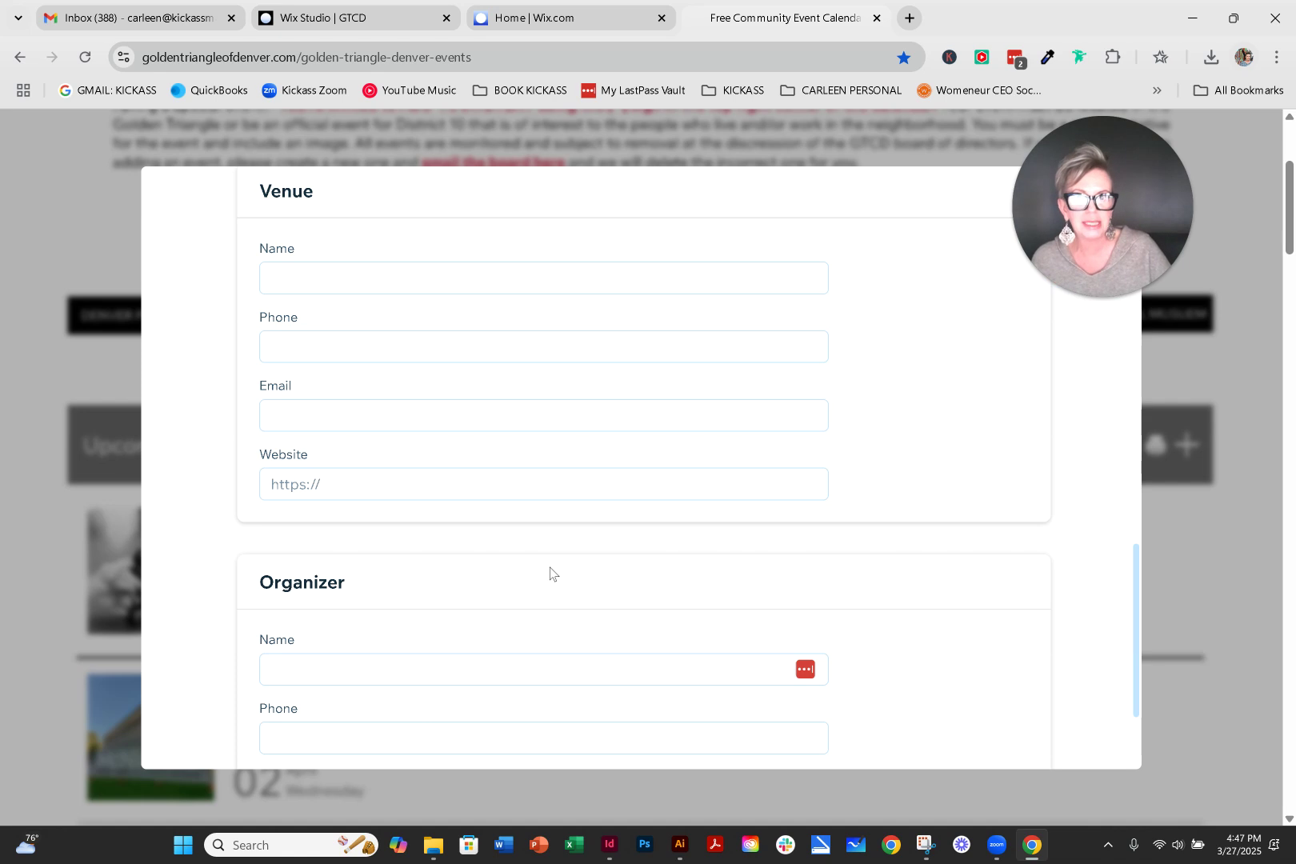
scroll(550, 573, "down", 5)
scroll(865, 555, "up", 15)
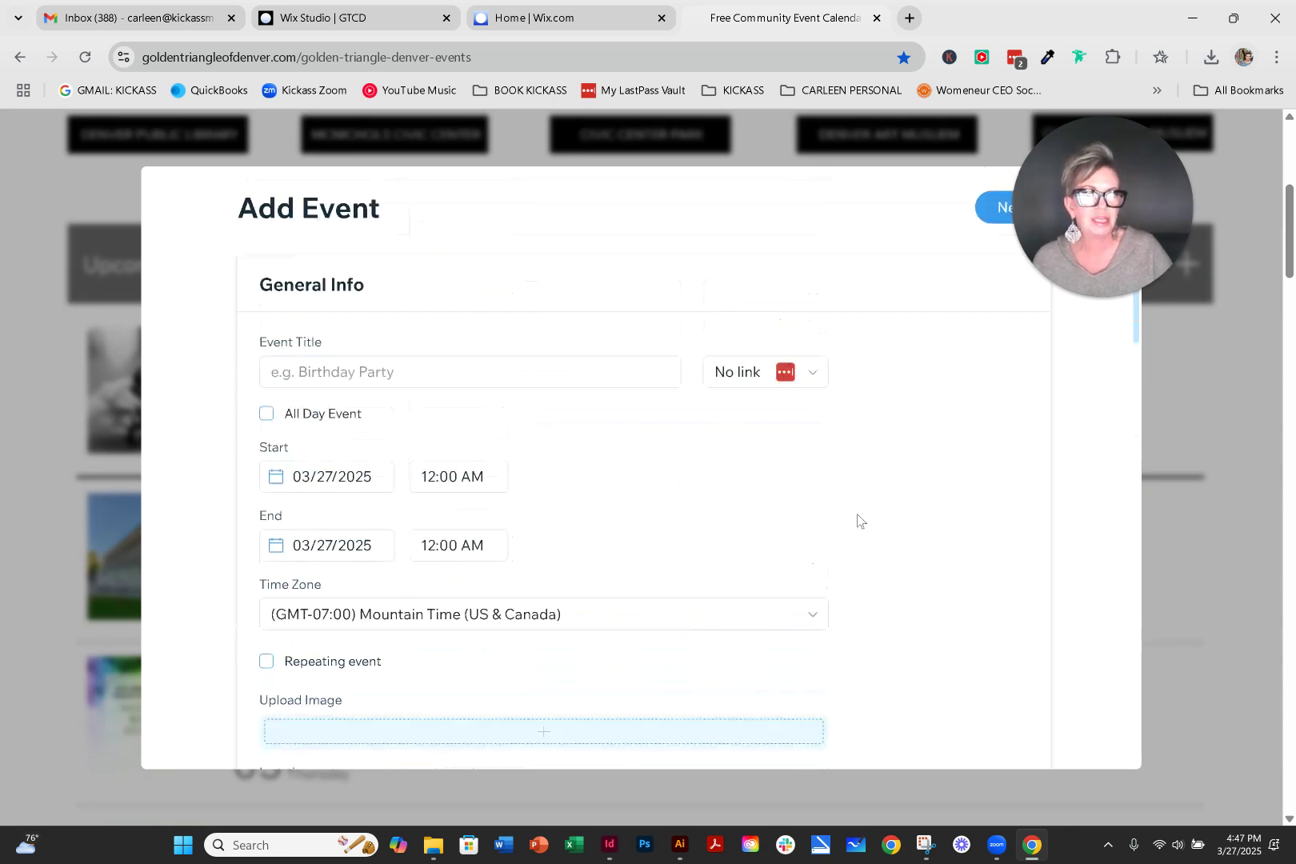
Check the Personal Info page of the submission, and close the event form without saving.
left_click(982, 218)
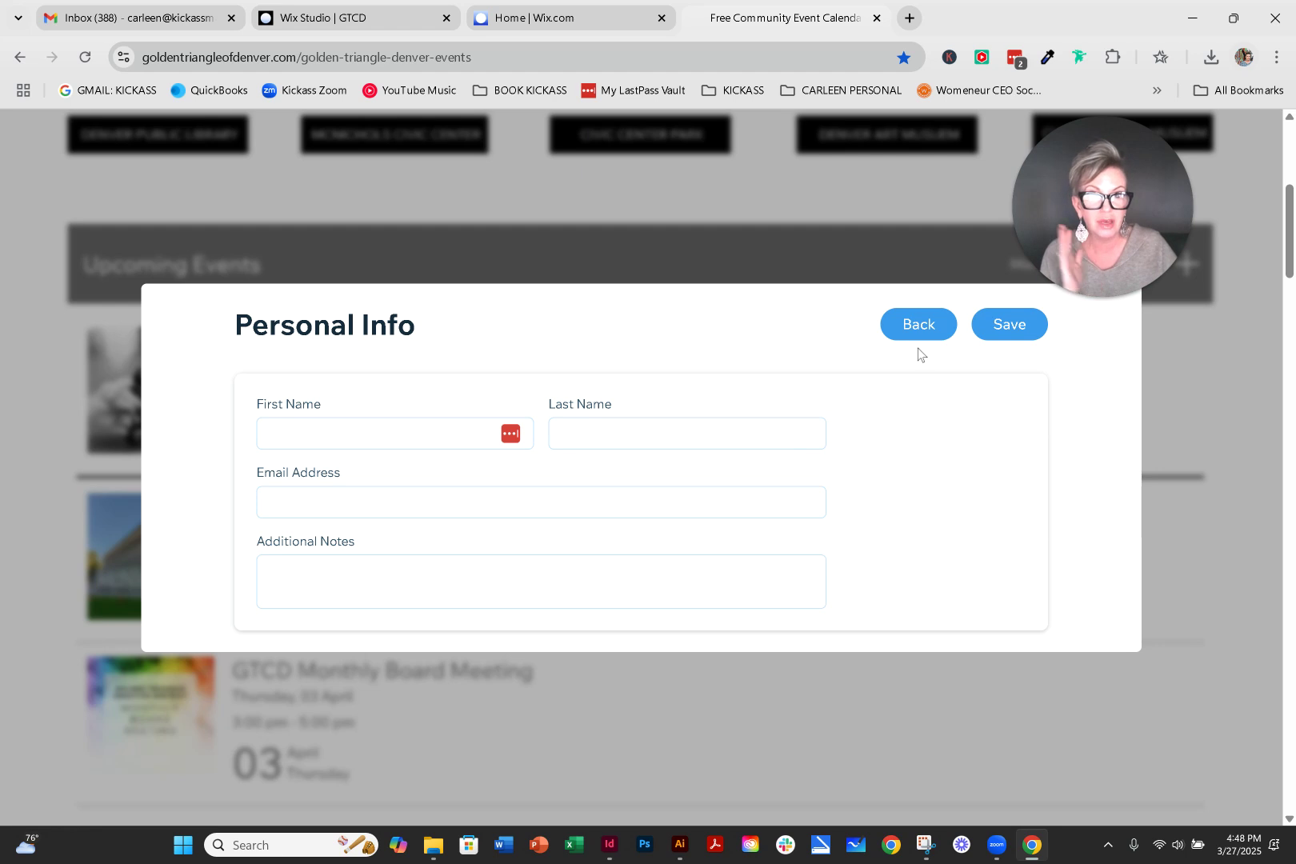
left_click(913, 326)
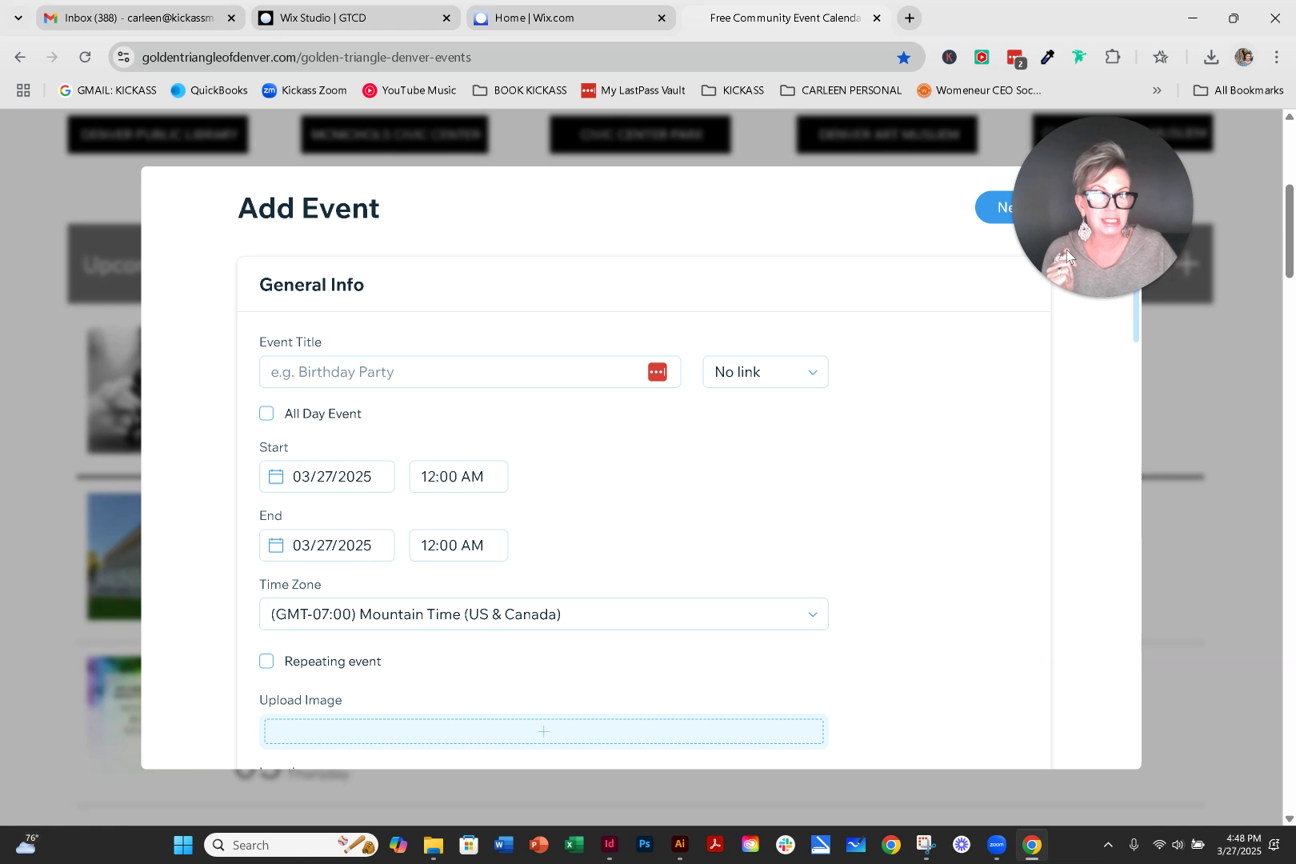
left_click(1181, 356)
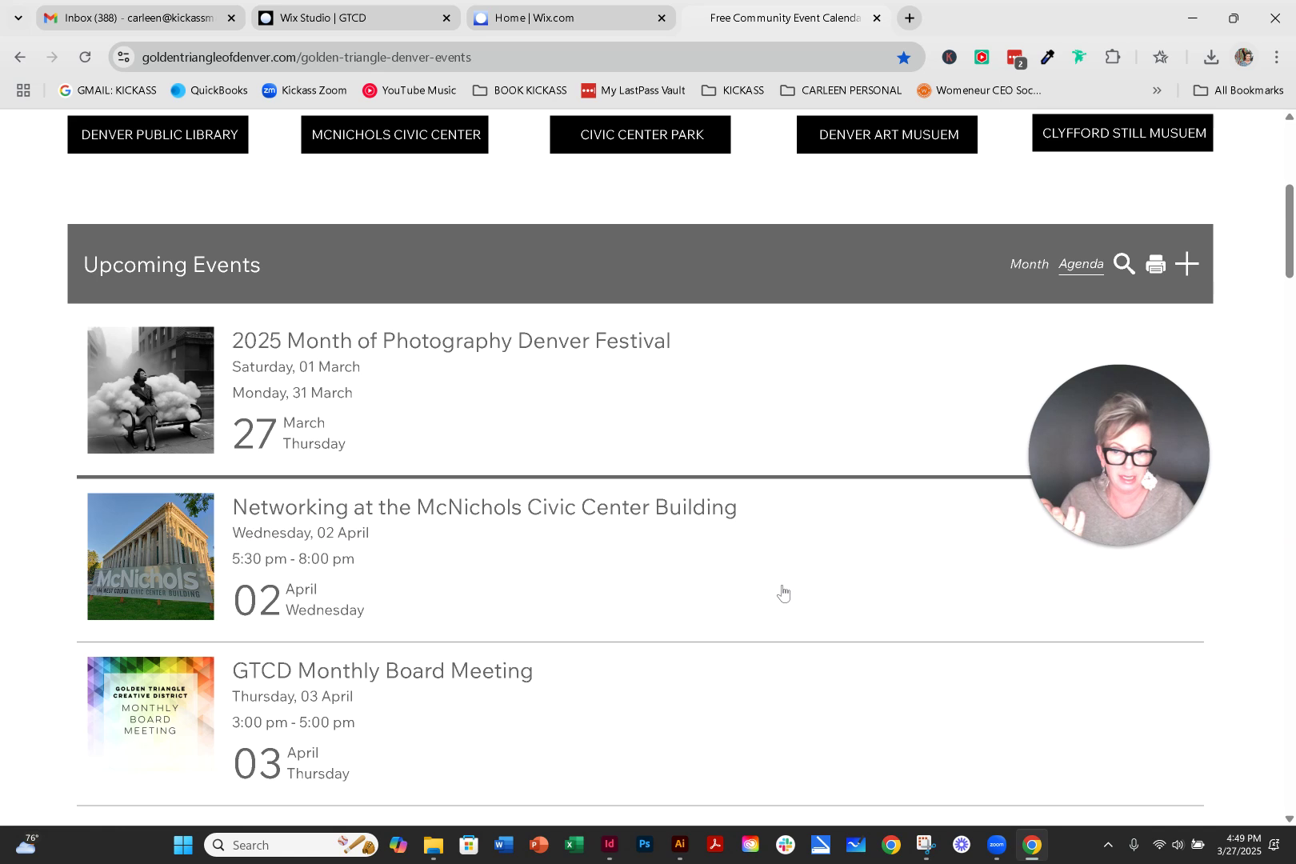
scroll(783, 593, "up", 5)
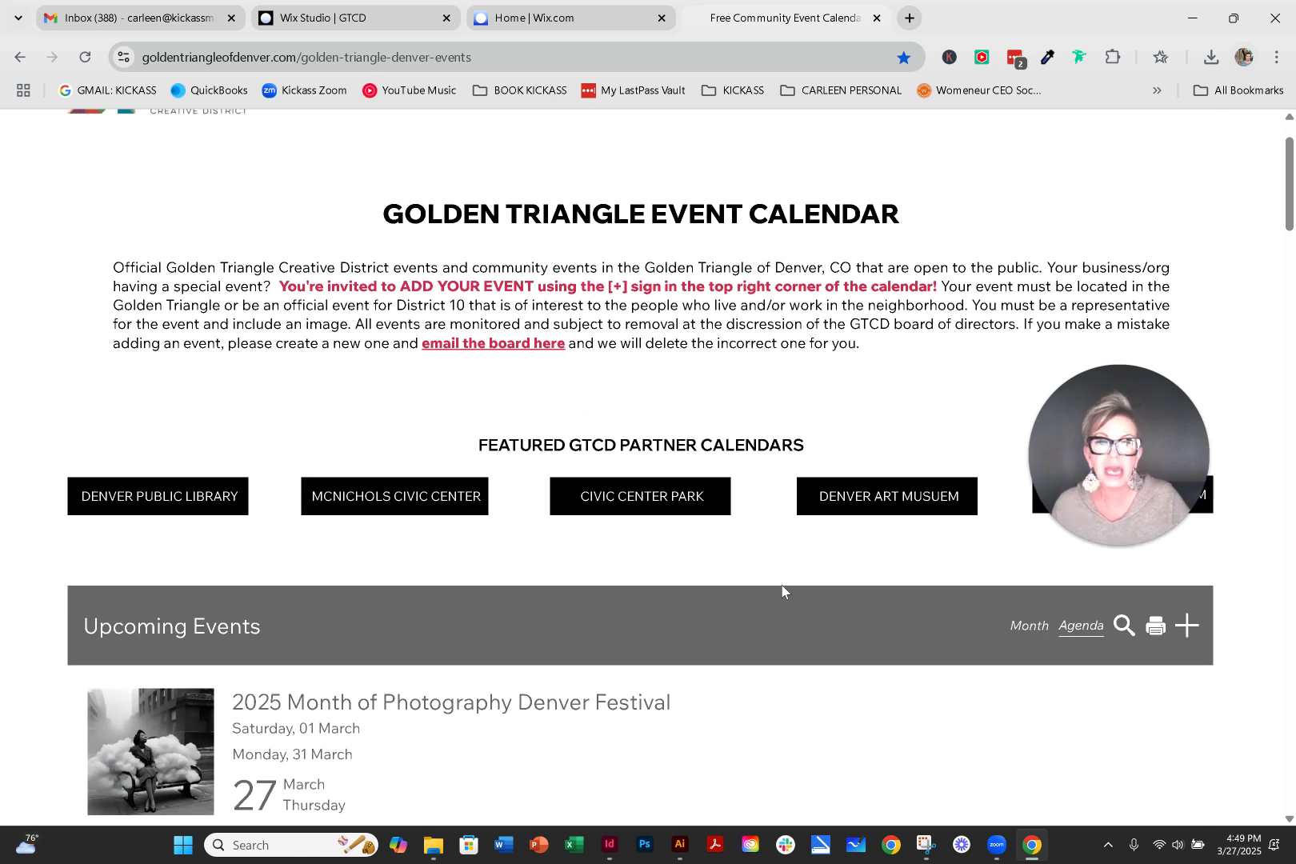